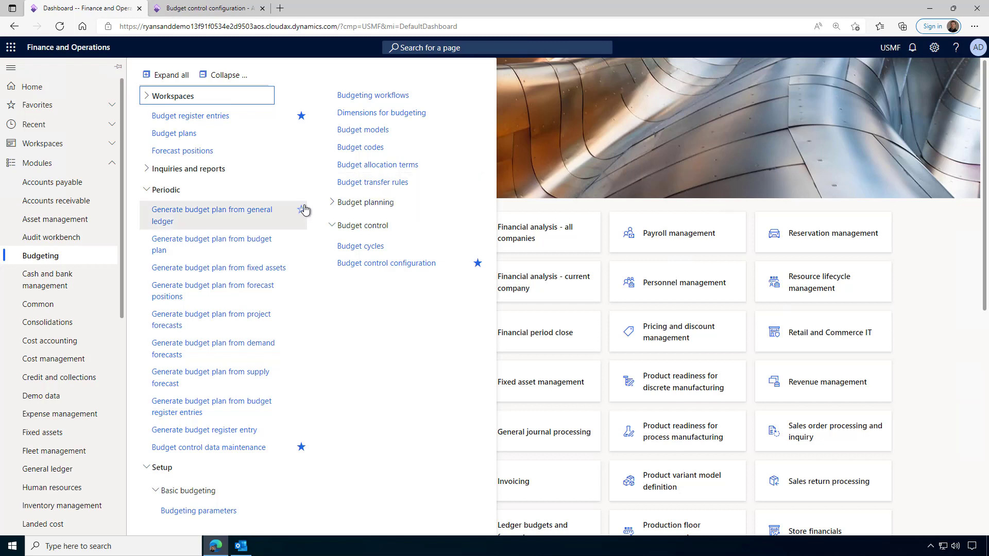
pyautogui.click(216, 120)
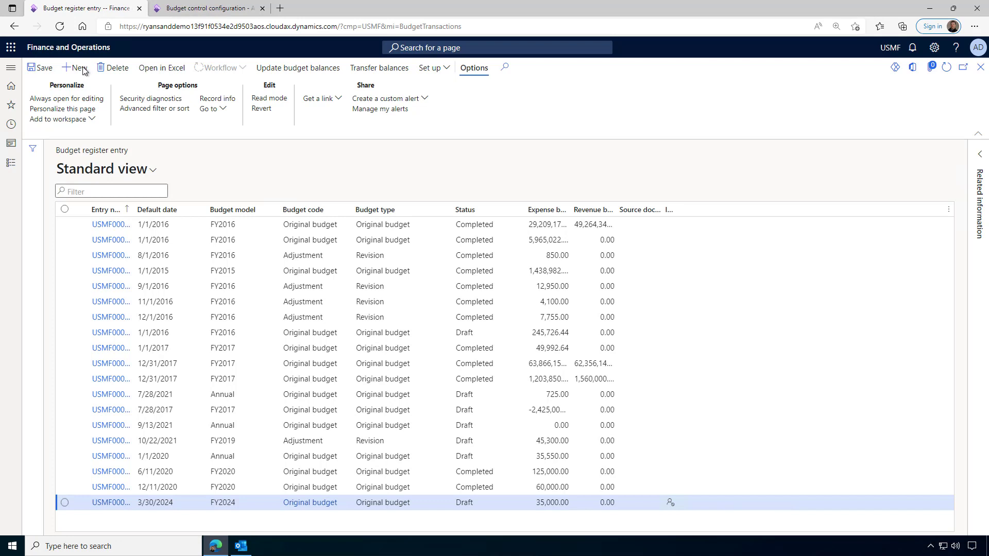
pyautogui.click(82, 69)
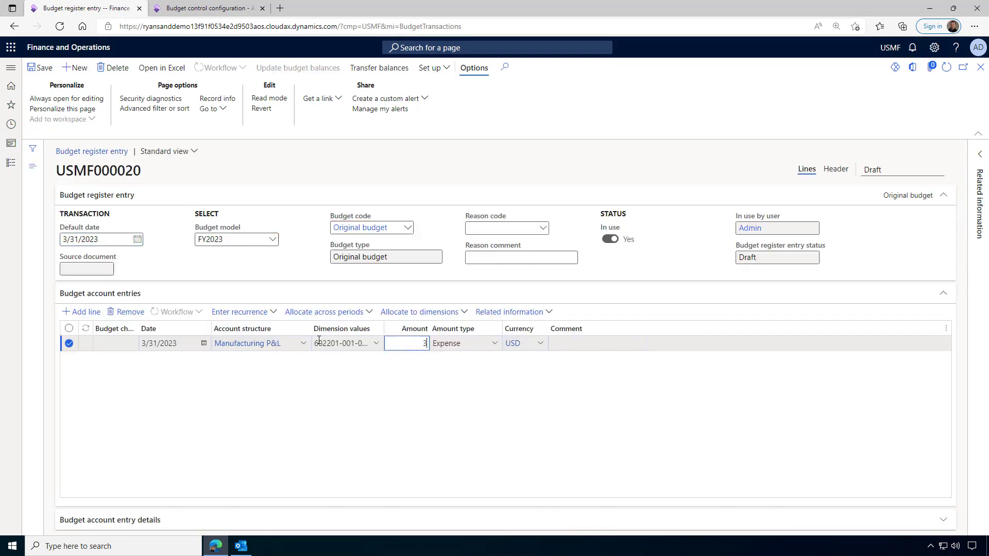
pyautogui.write('000')
pyautogui.click(325, 70)
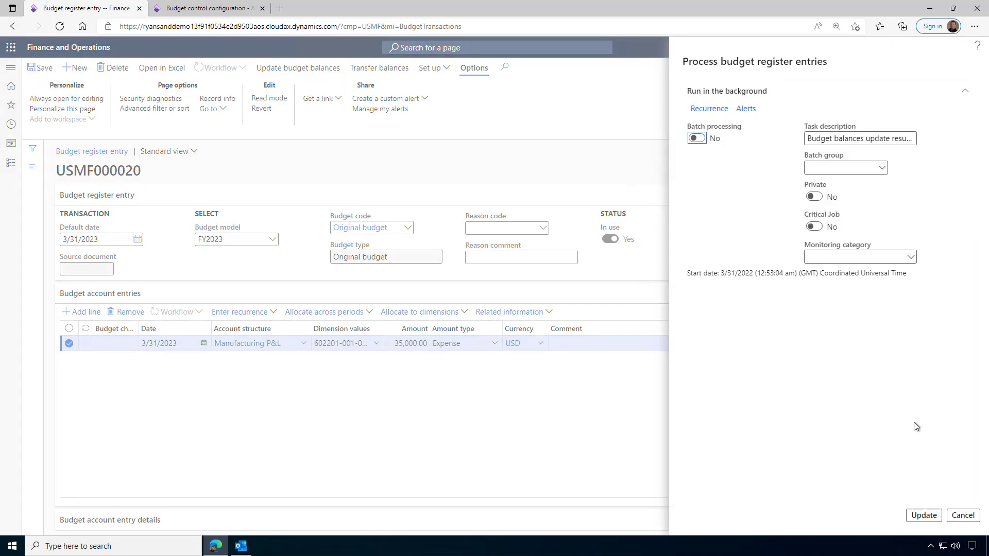
pyautogui.click(924, 516)
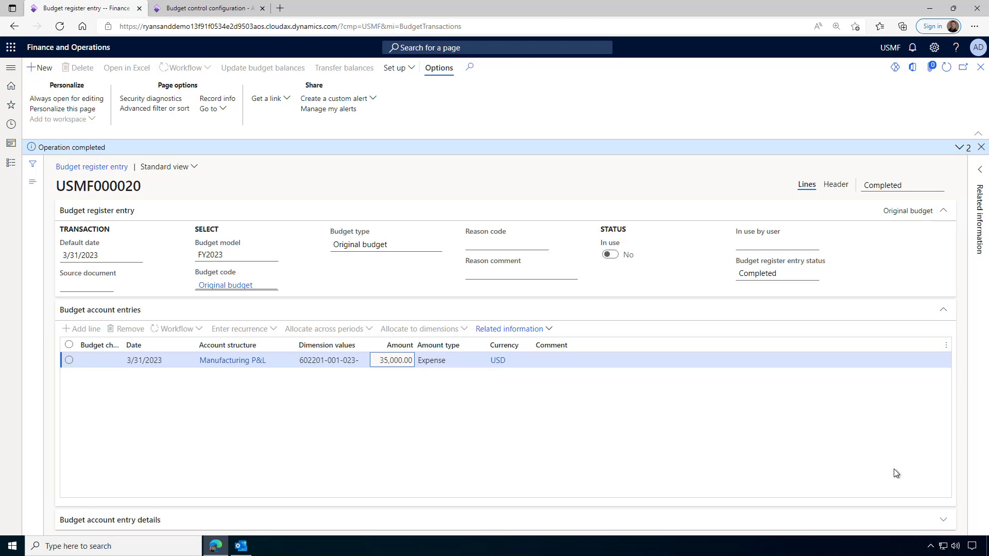
# Examine the budget models and the Training rule's criteria in the active budget control configuration
pyautogui.click(10, 69)
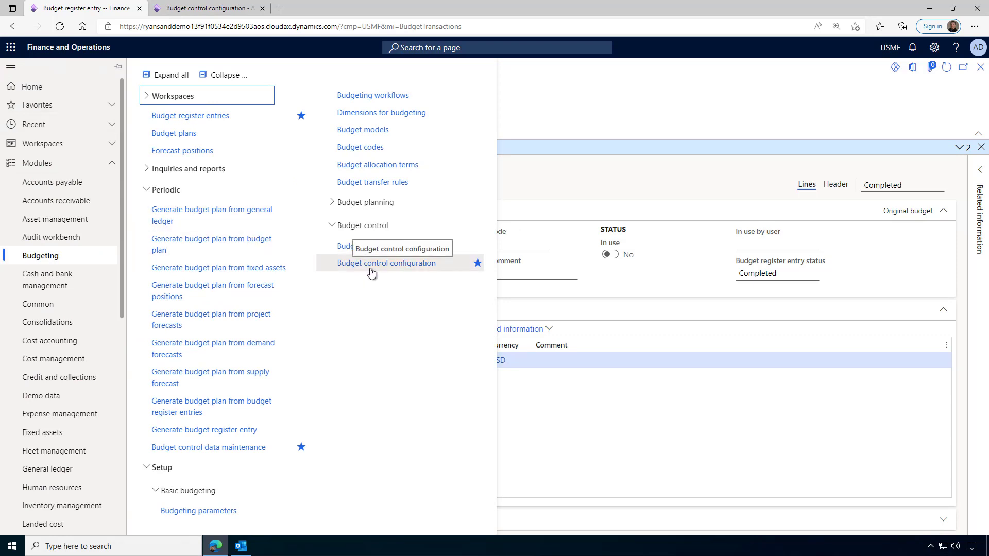
pyautogui.click(371, 269)
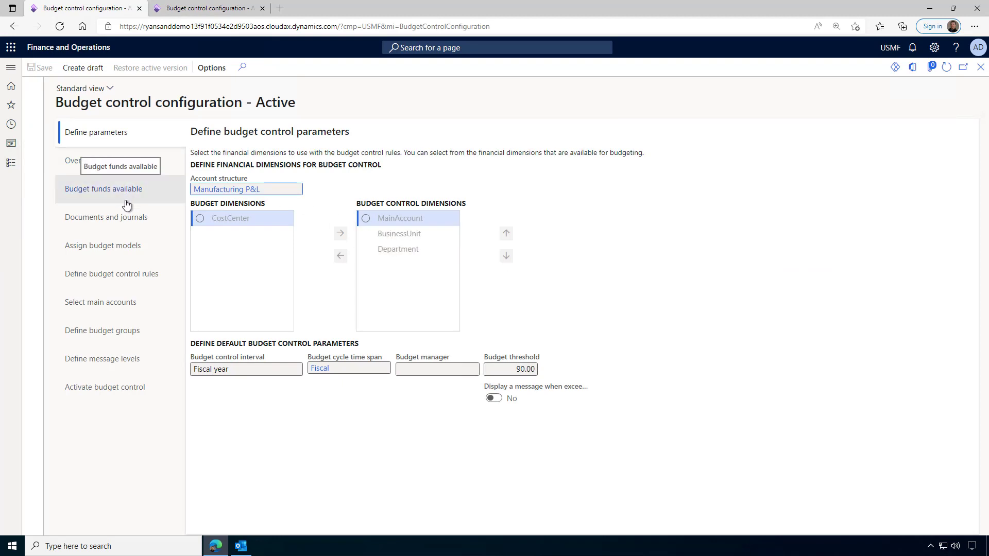
pyautogui.click(118, 251)
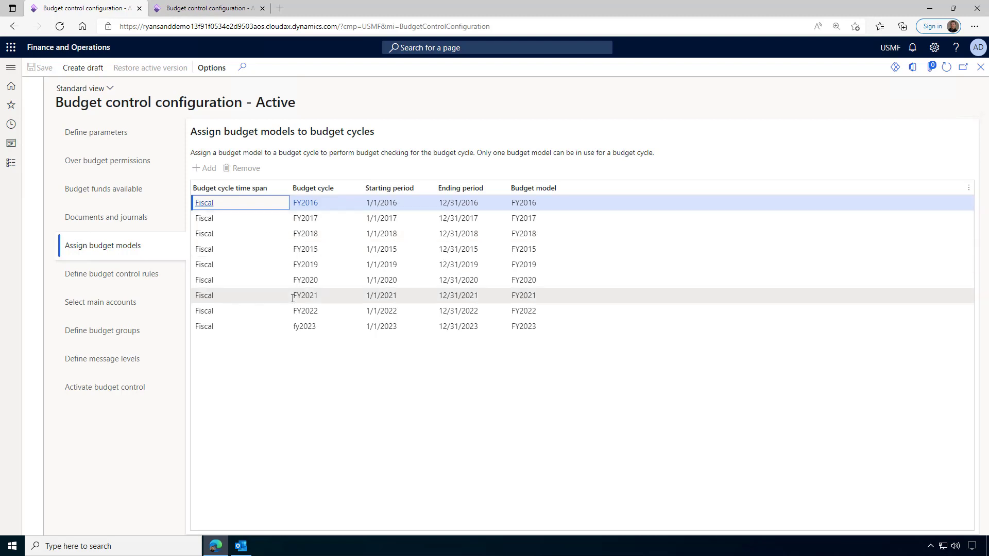
pyautogui.click(111, 281)
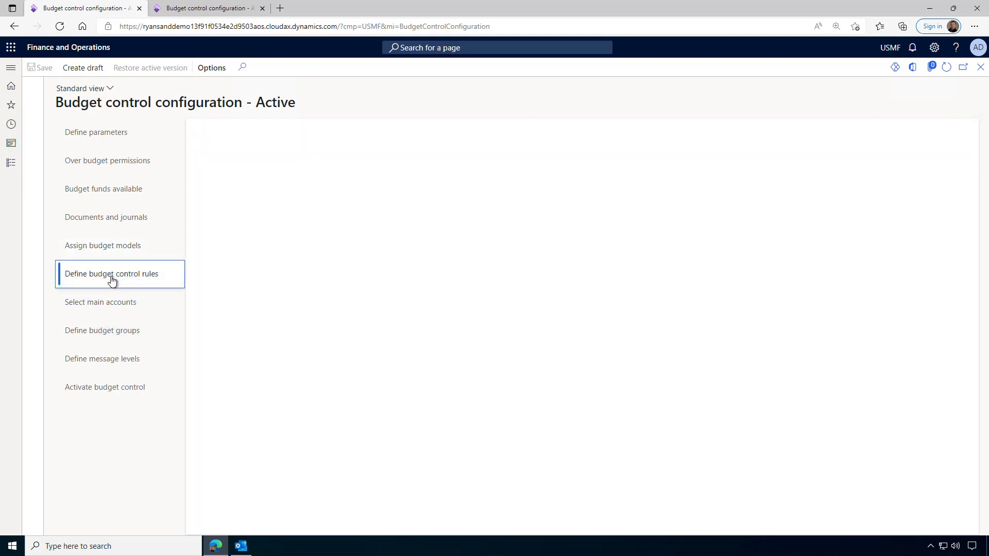
pyautogui.click(260, 239)
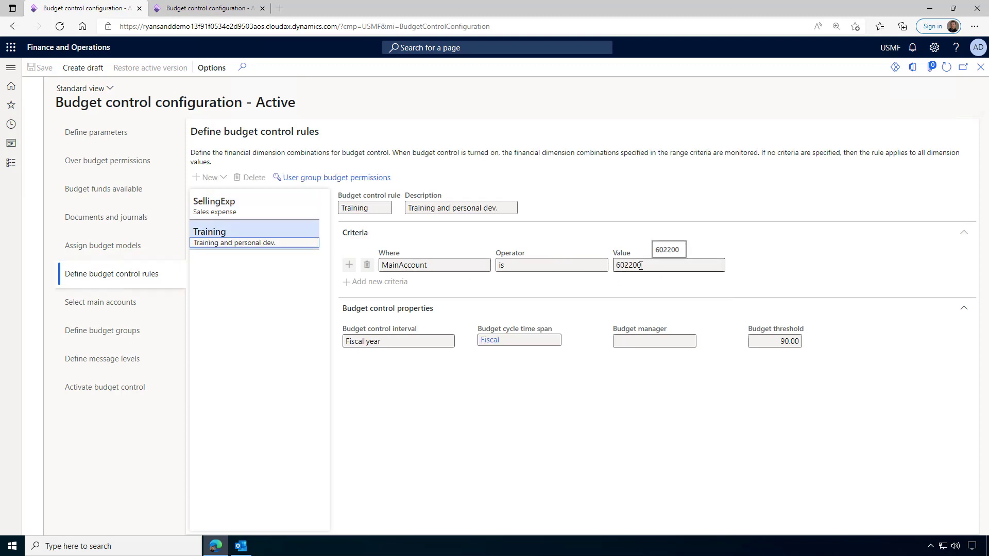
# Create a draft configuration and set the Training rule's MainAccount criterion to "is between and includes" 602200 through 602201
pyautogui.click(78, 69)
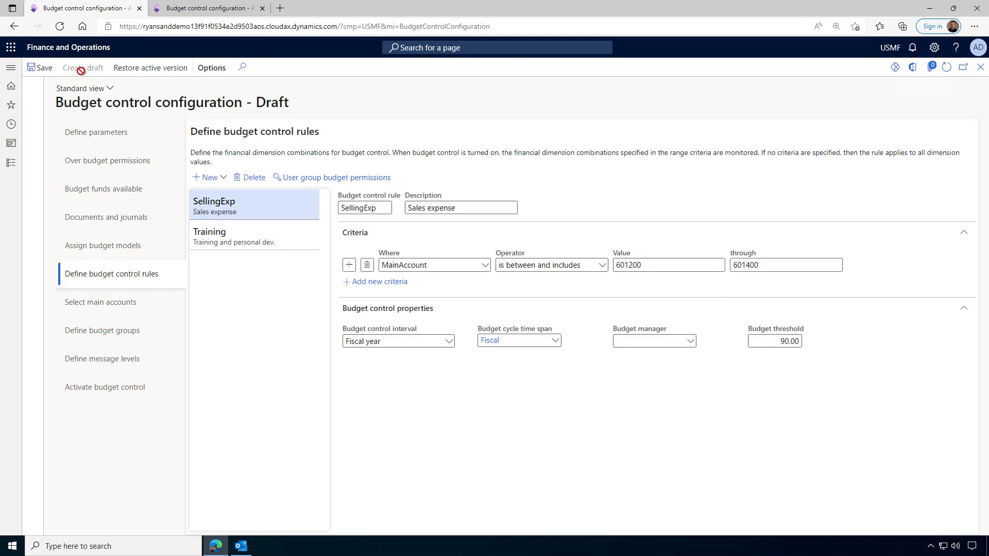
pyautogui.click(224, 234)
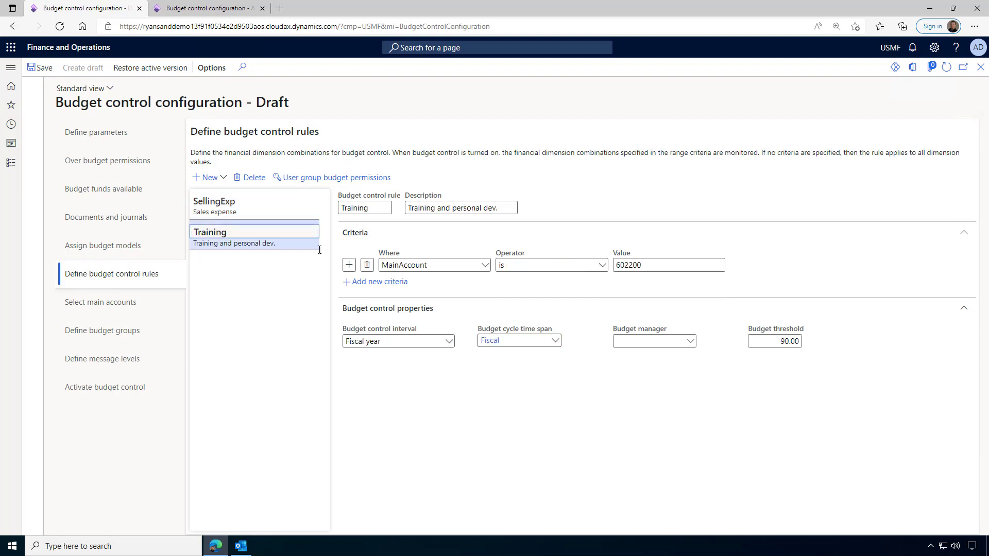
pyautogui.click(601, 267)
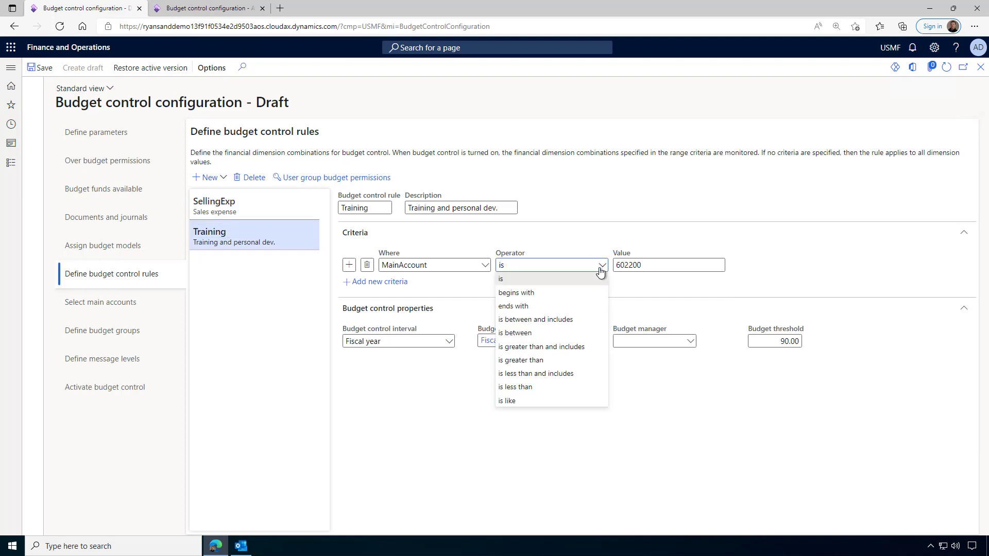
pyautogui.click(575, 320)
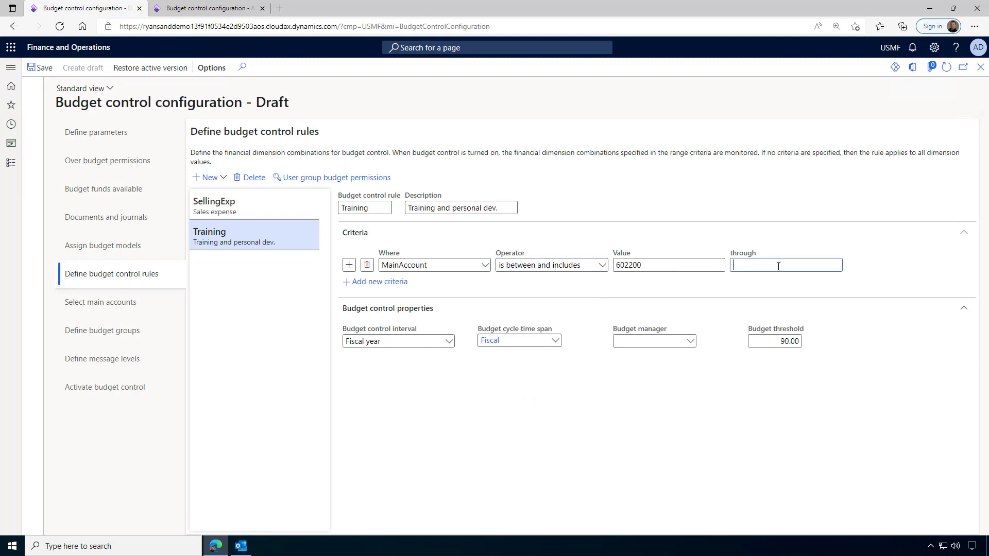
pyautogui.write('602201')
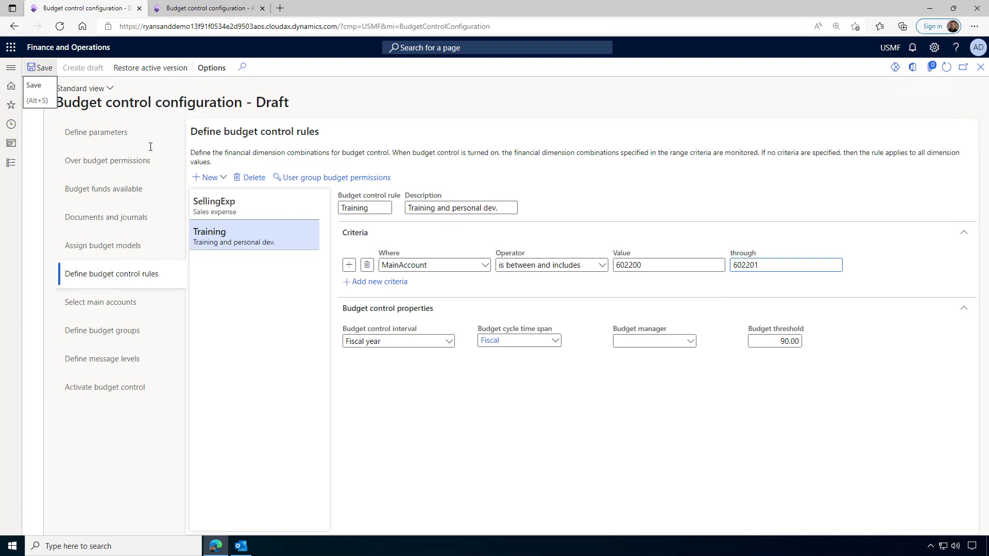
# Activate the draft budget control configuration without batch processing
pyautogui.click(111, 393)
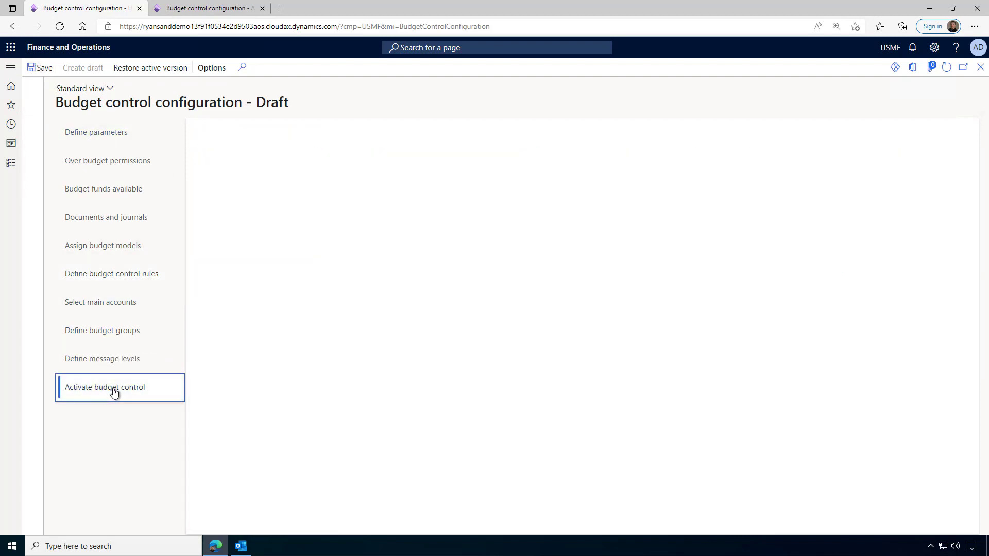
pyautogui.click(210, 168)
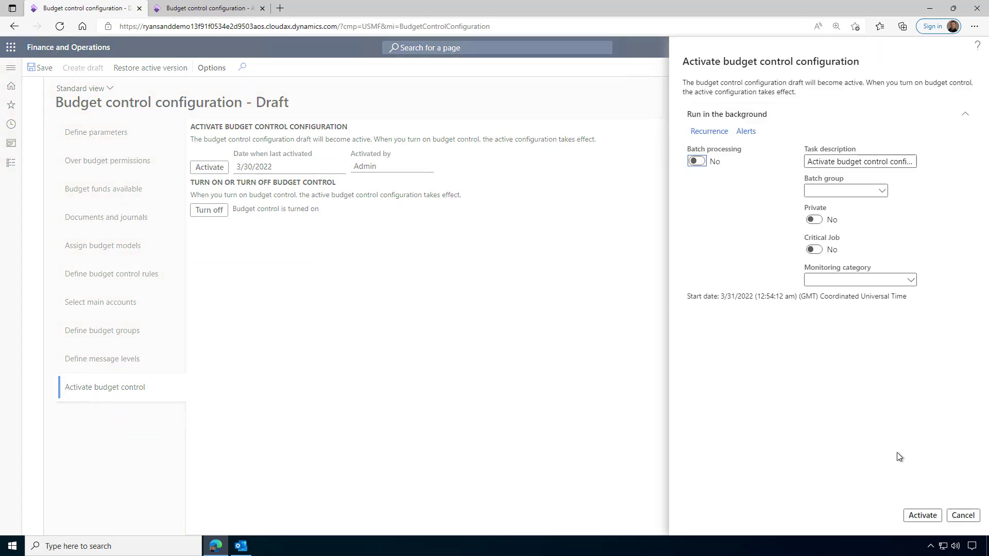
pyautogui.click(924, 519)
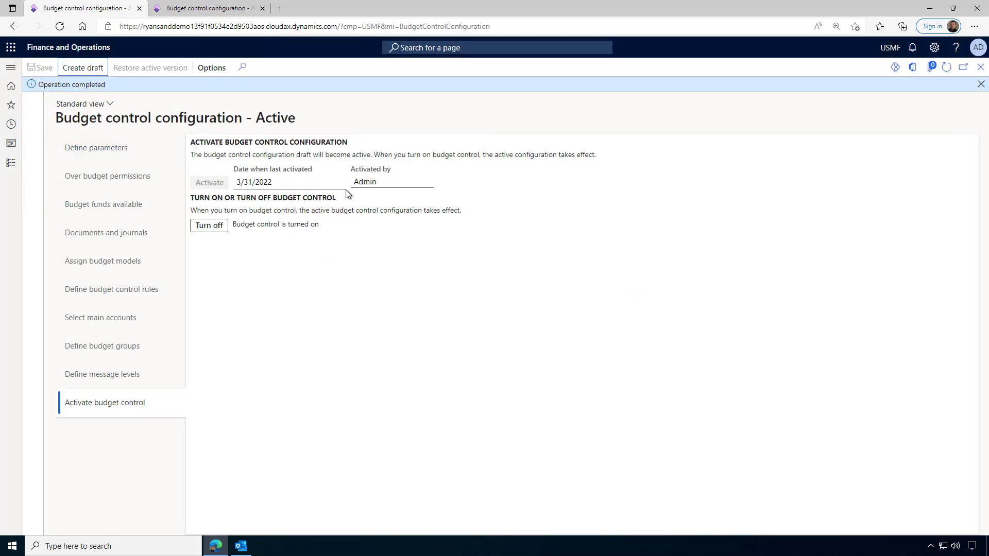
# Create a budget control data maintenance record with the description "2023 bUDGET"
pyautogui.click(12, 70)
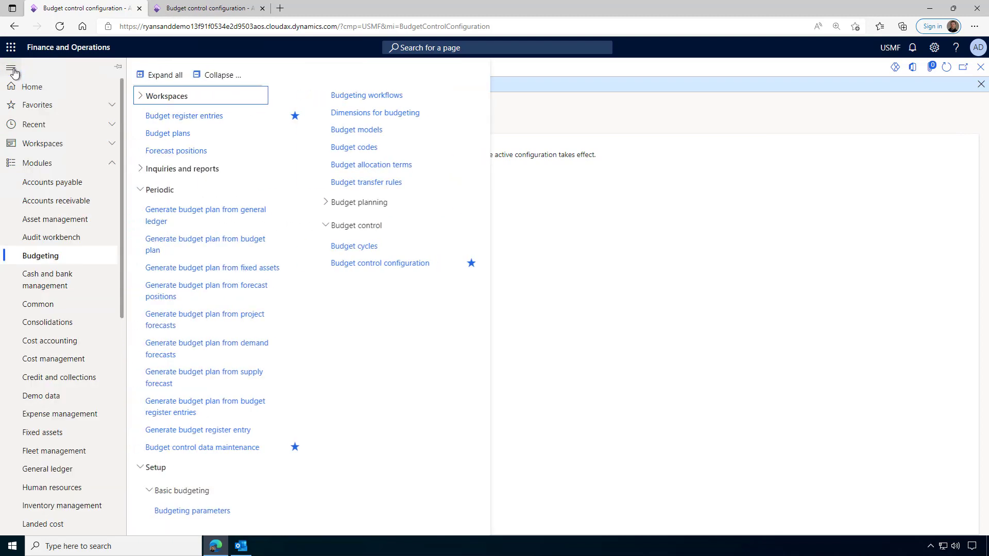
pyautogui.click(253, 448)
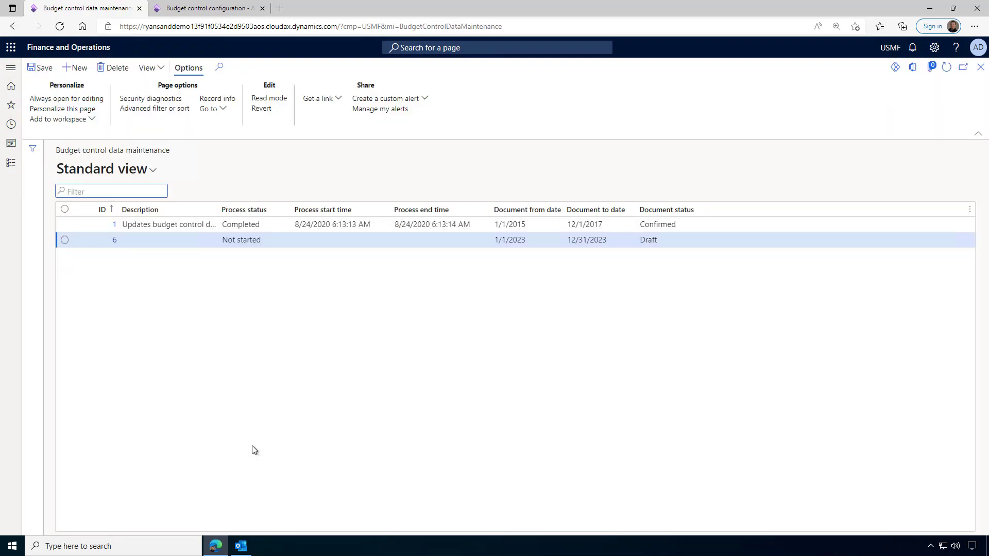
pyautogui.click(78, 70)
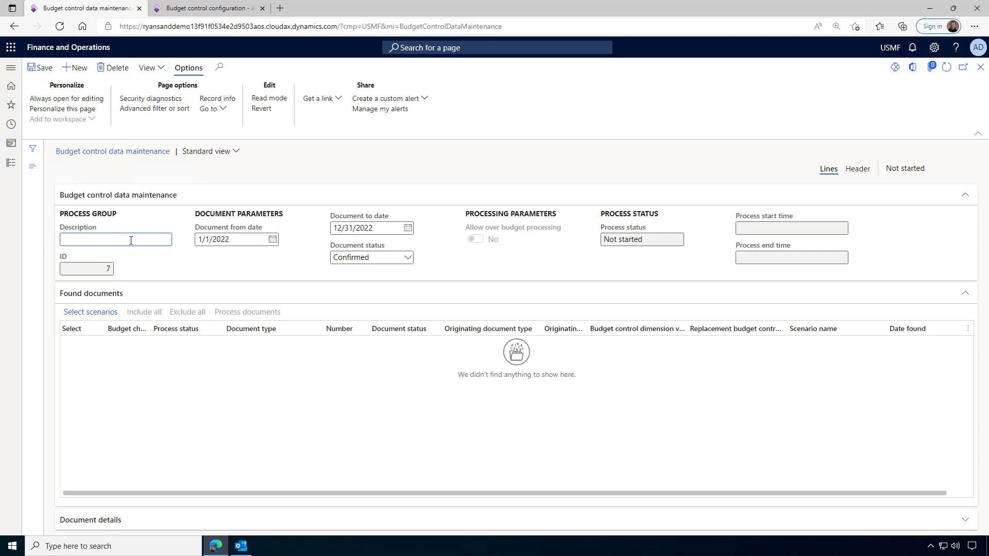
pyautogui.write('2023 bUDGET')
pyautogui.doubleClick(130, 241)
# Set the record's document date range to 1/1/2023 through 12/31/2023, with Confirmed as the document status
pyautogui.click(237, 238)
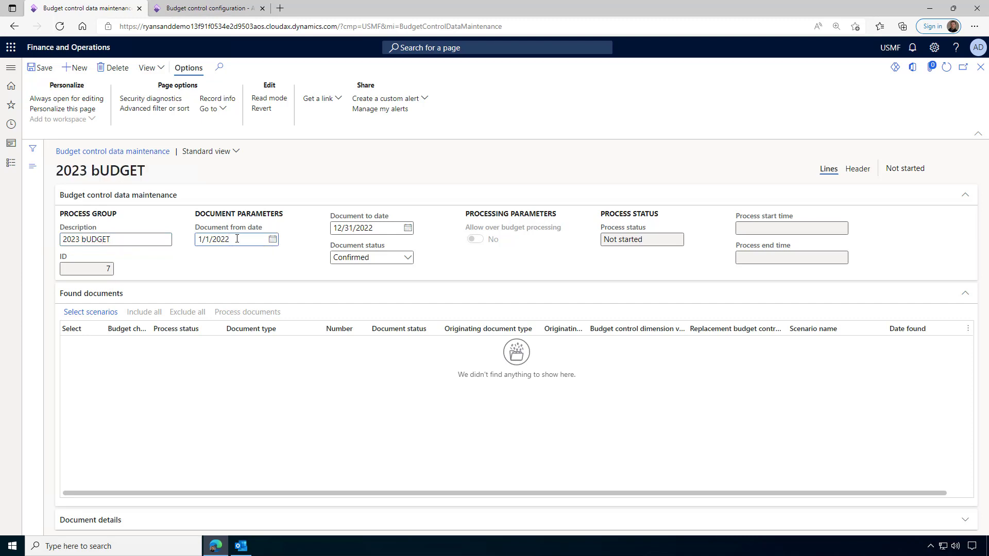
pyautogui.press('BackSpace')
pyautogui.write('3')
pyautogui.press('BackSpace')
pyautogui.write('3')
pyautogui.click(408, 257)
pyautogui.click(412, 260)
# Find the documents that need maintenance using the "Budget register entries not checked" scenario
pyautogui.click(79, 313)
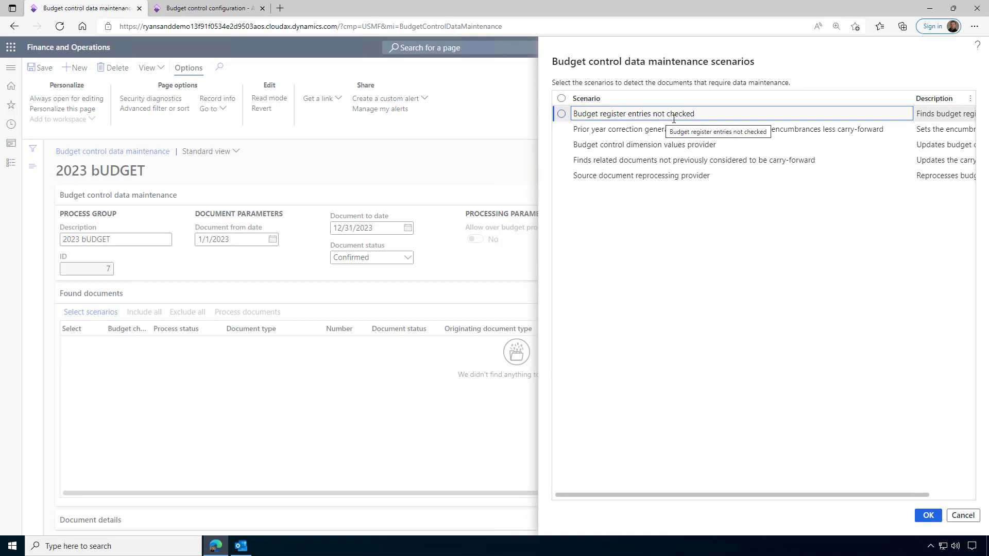
pyautogui.click(675, 116)
pyautogui.click(930, 517)
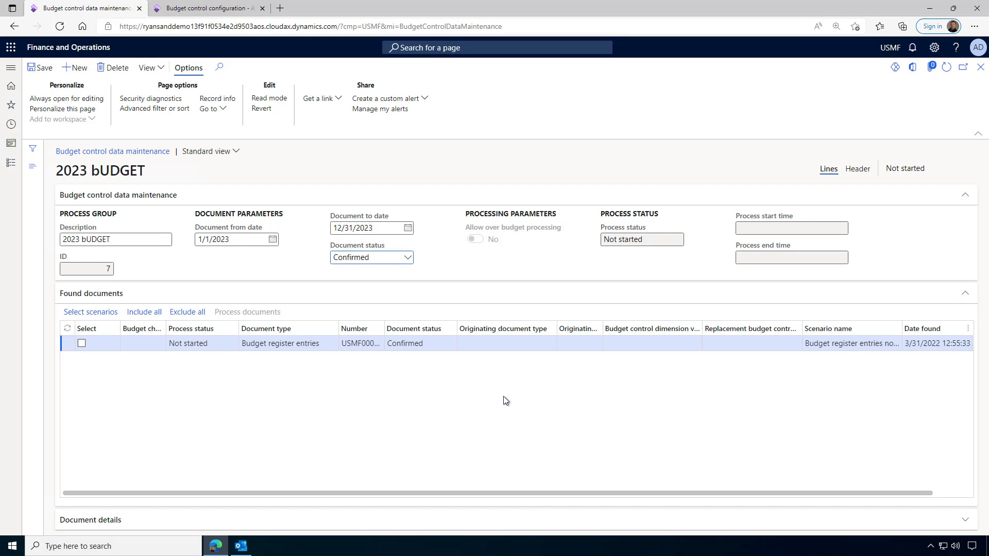
# Include the found budget register entry and process it without batch processing
pyautogui.click(82, 344)
pyautogui.click(258, 313)
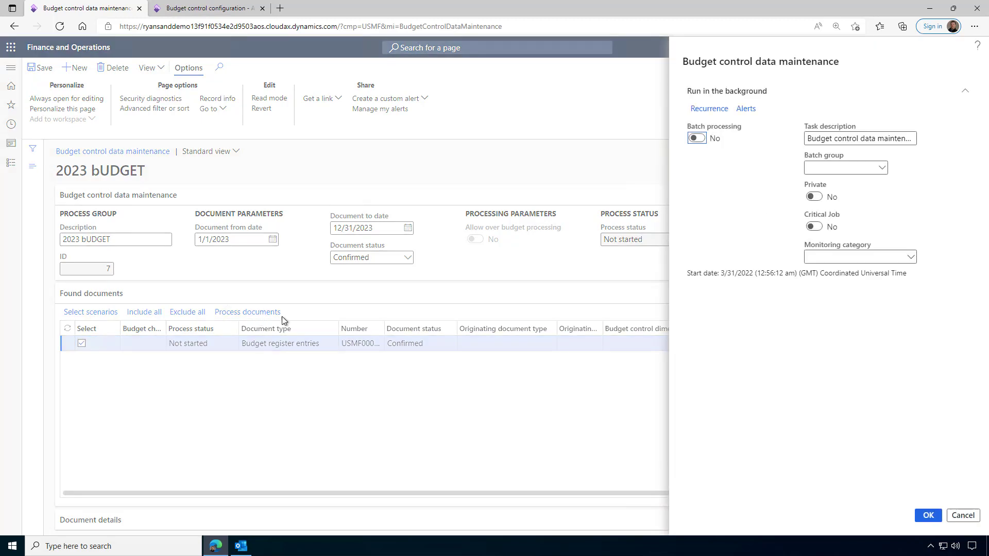
pyautogui.click(929, 516)
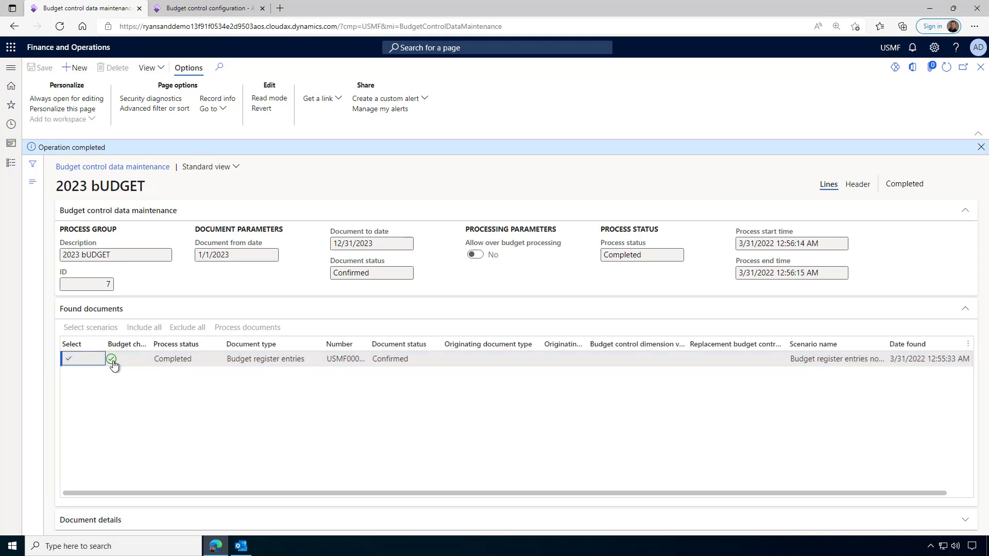
# Open the FY2023 budget register entry dated 3/31/2023 to check its details
pyautogui.click(10, 67)
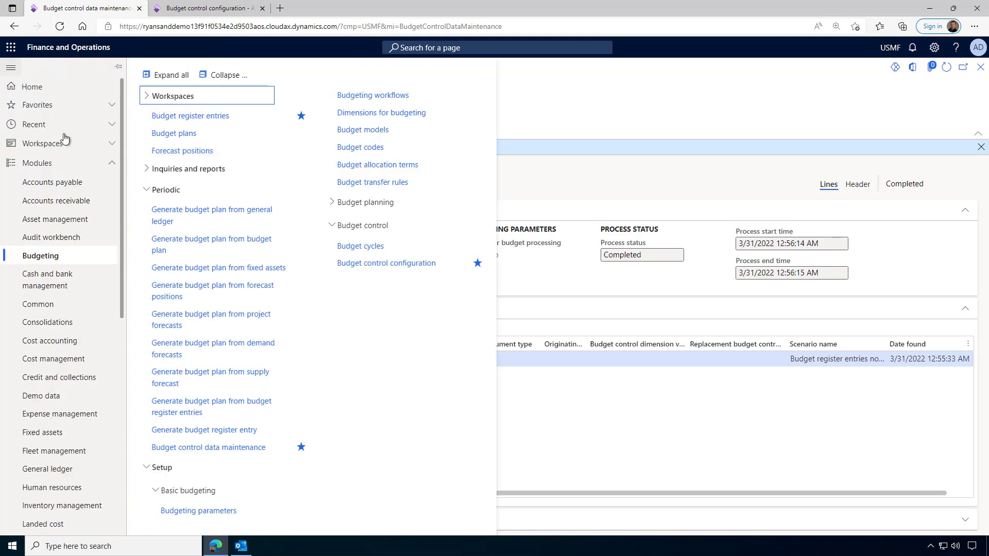
pyautogui.click(211, 116)
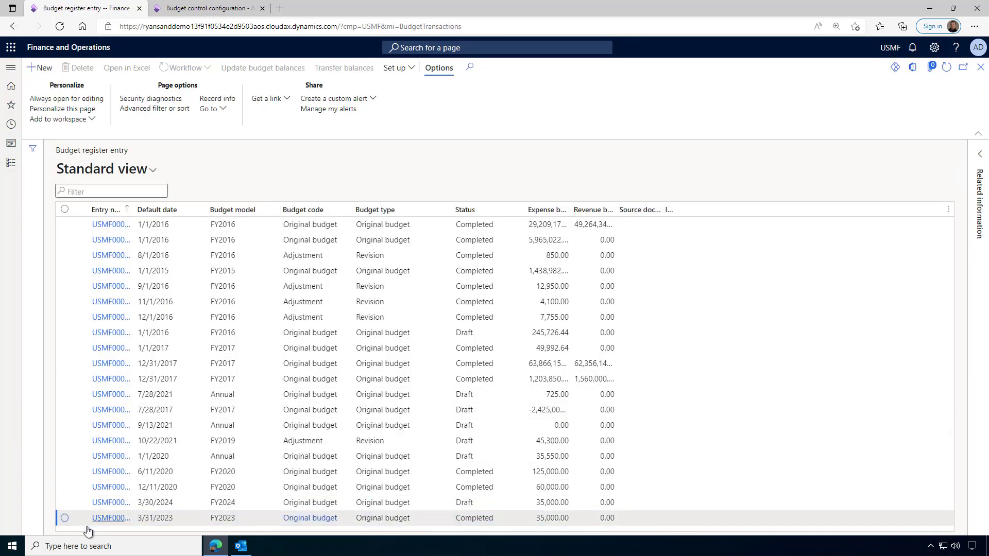
pyautogui.click(111, 518)
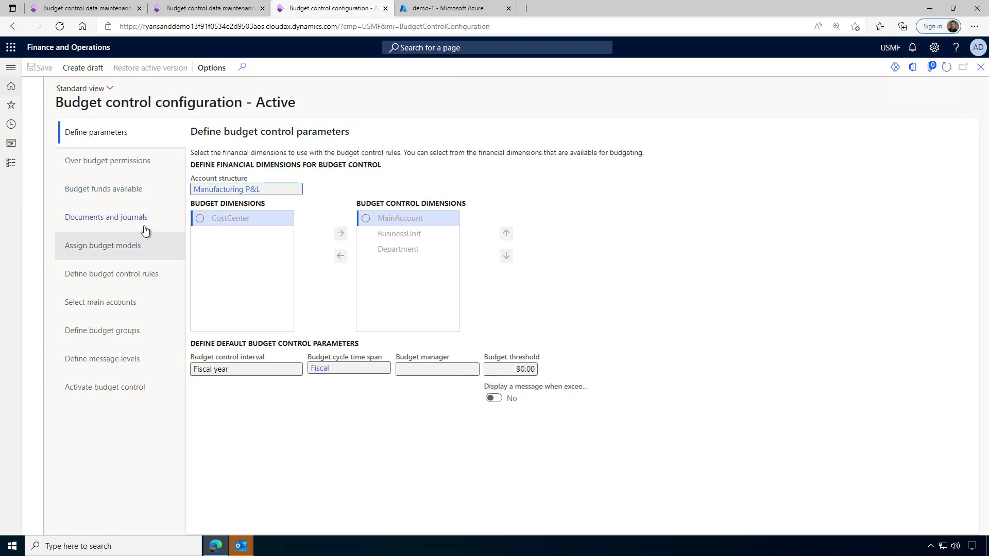
# Examine the budget funds available calculation and the description of the option to maintain carry-forward status for documents
pyautogui.click(66, 193)
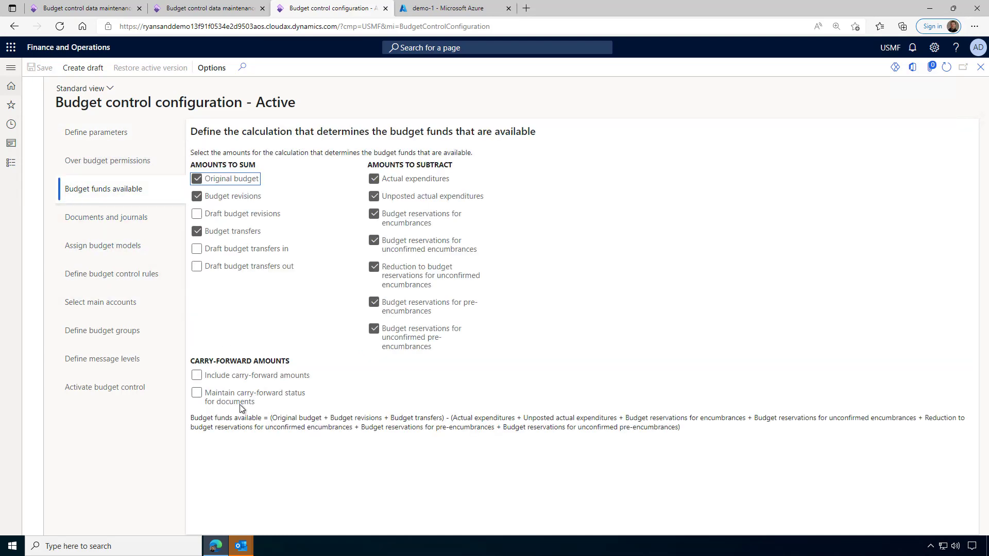
pyautogui.moveTo(223, 401)
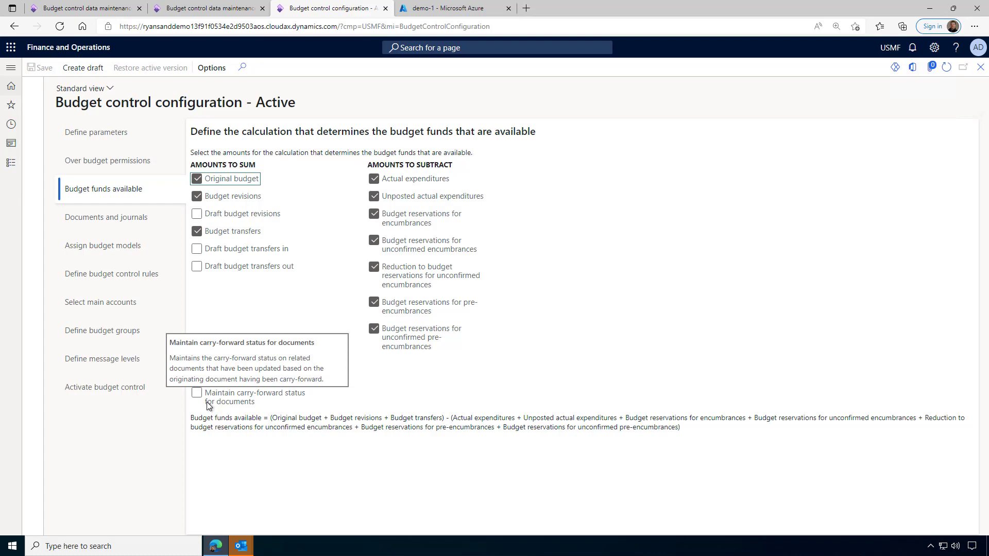
pyautogui.click(188, 6)
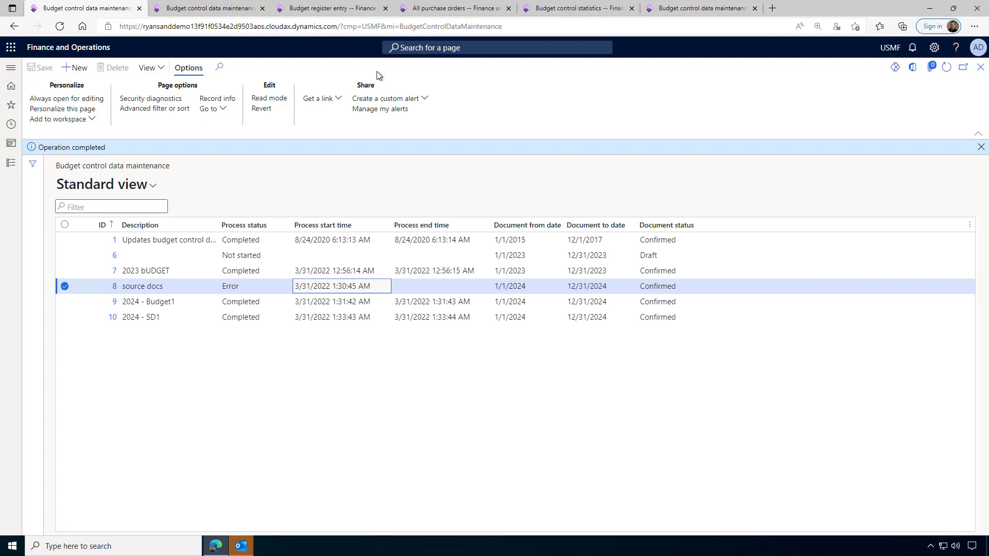
pyautogui.click(683, 8)
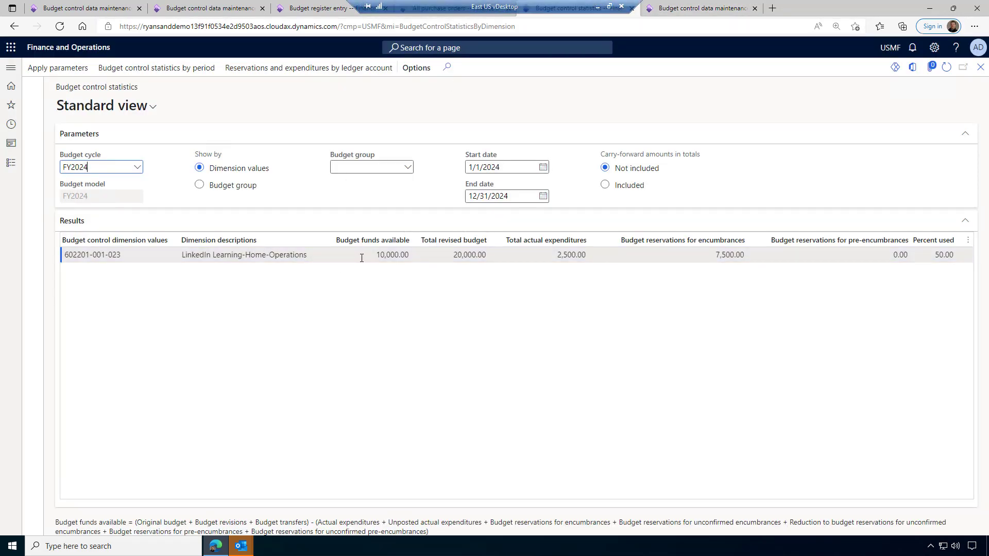
pyautogui.click(451, 258)
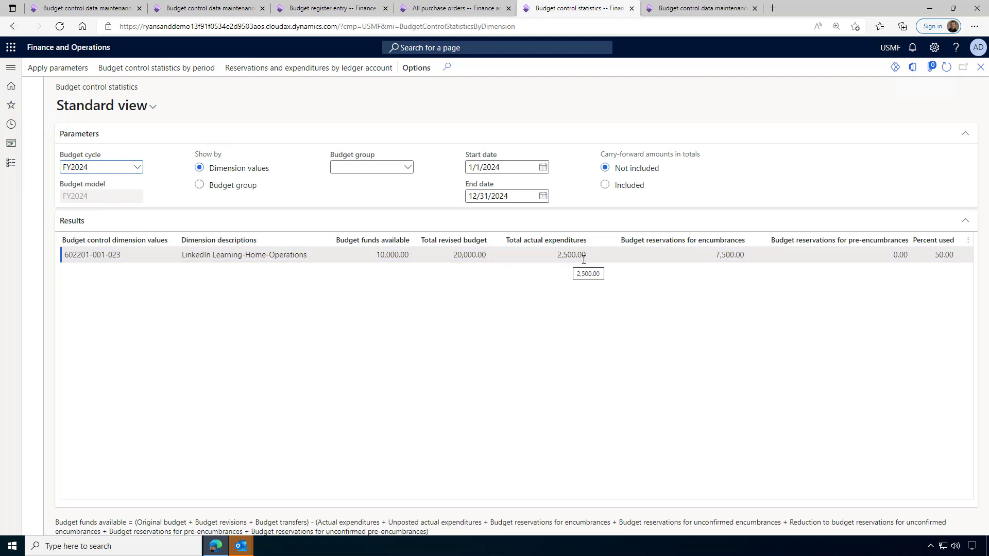
pyautogui.click(704, 254)
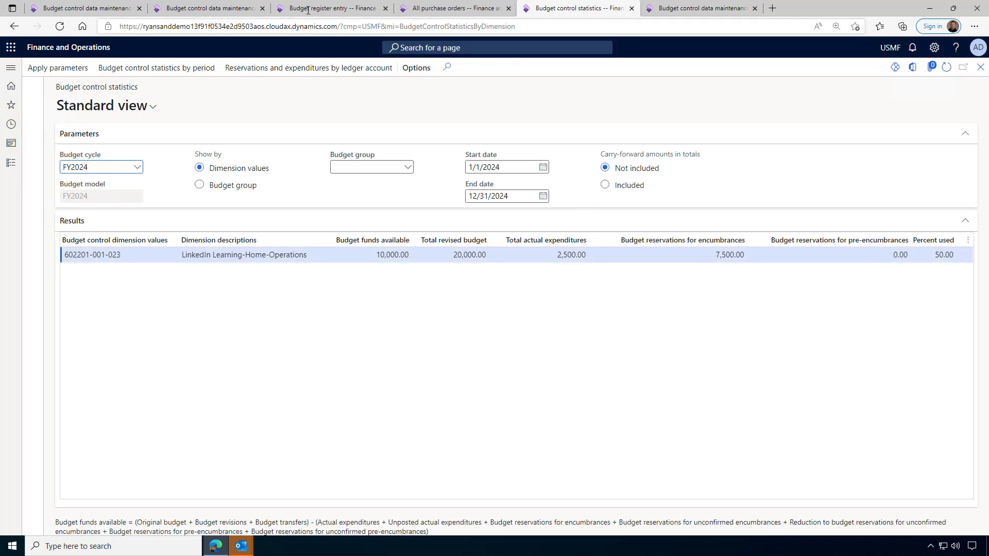
pyautogui.click(92, 9)
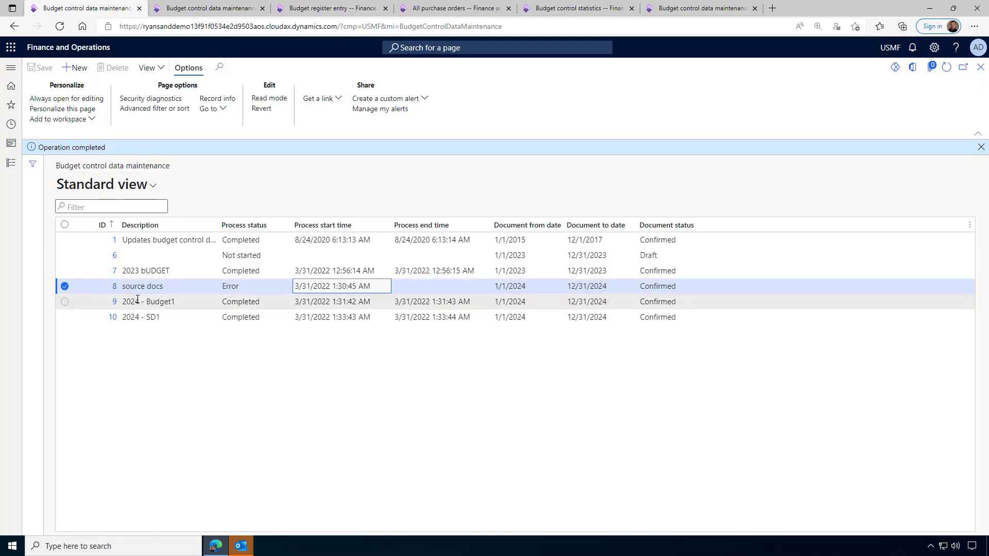
# Review the found budget register entry in the 2024 - Budget1 maintenance record, and return to the data maintenance list
pyautogui.click(138, 299)
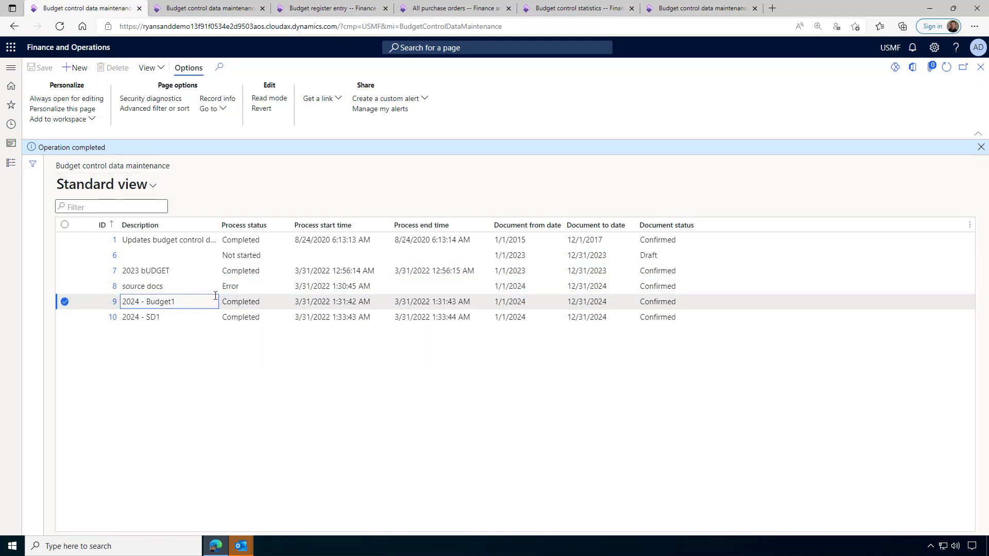
pyautogui.click(114, 304)
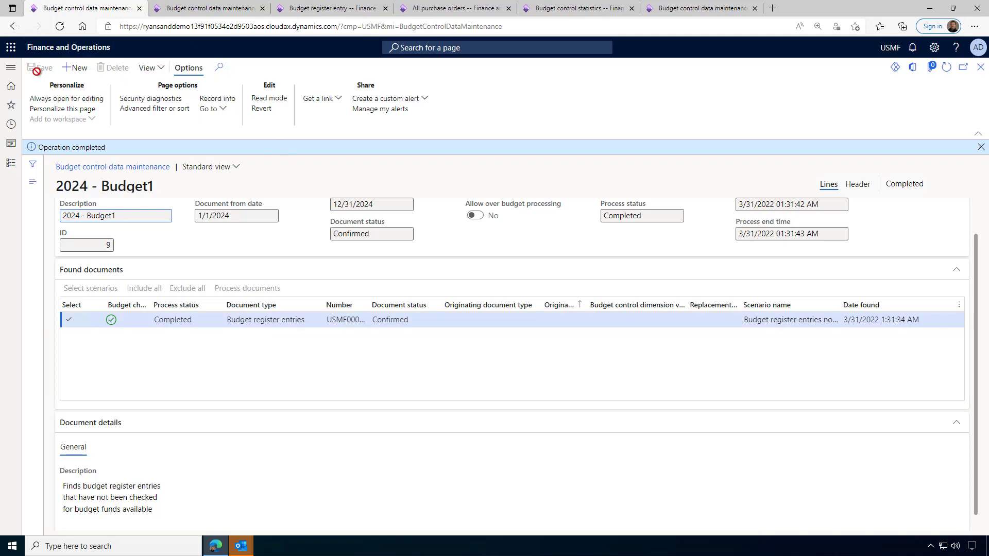
pyautogui.click(14, 26)
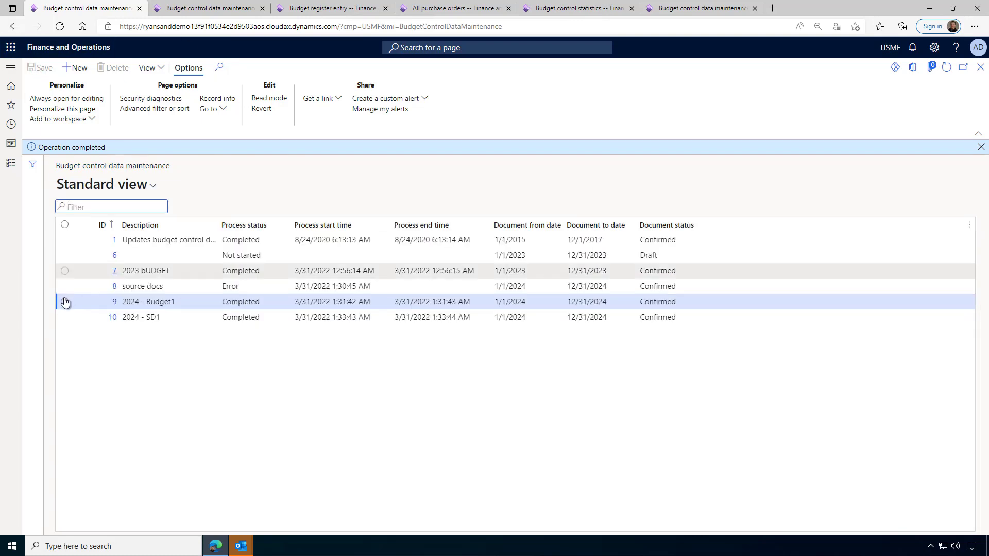
# Open the 2024 - SD1 maintenance record and examine its found purchase order and vendor invoice inv1
pyautogui.click(114, 317)
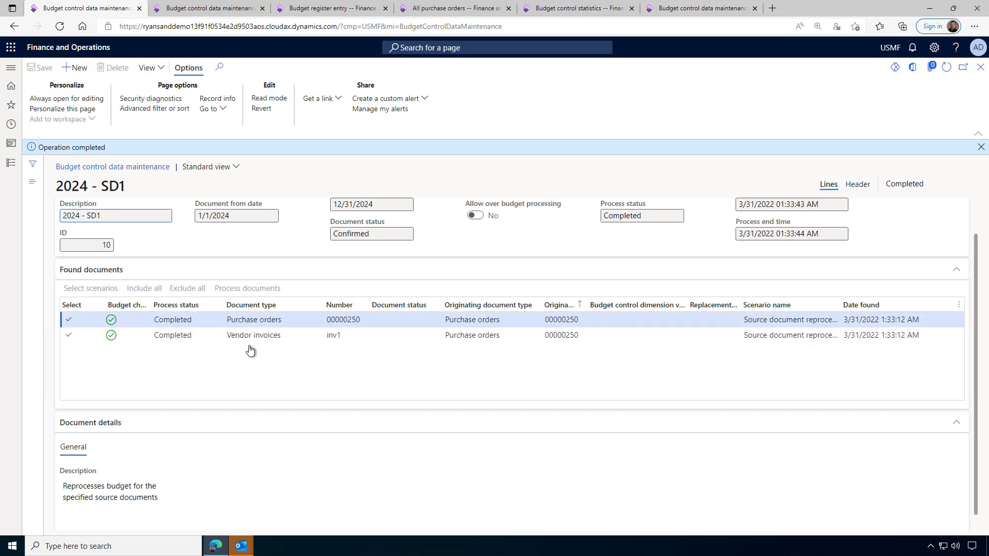
pyautogui.click(383, 323)
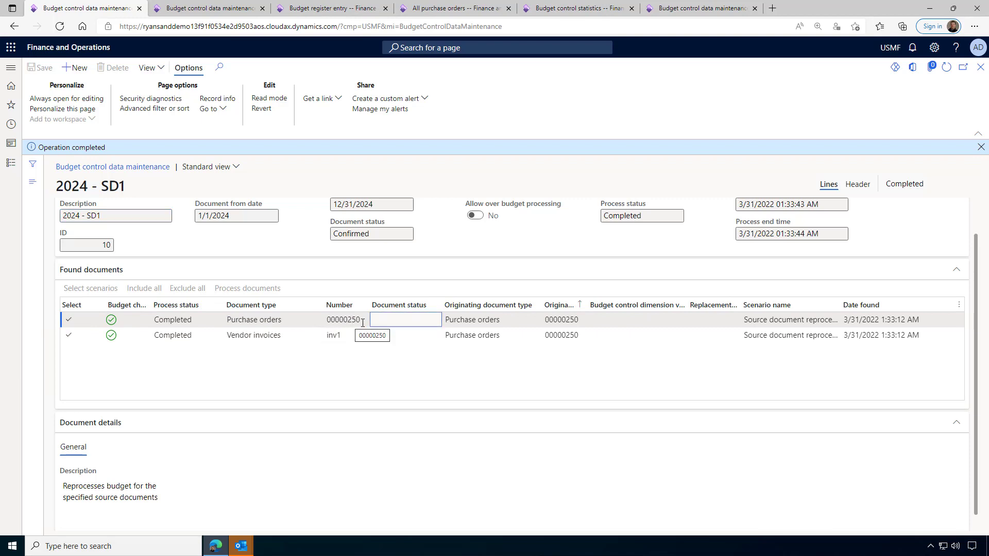
pyautogui.click(336, 337)
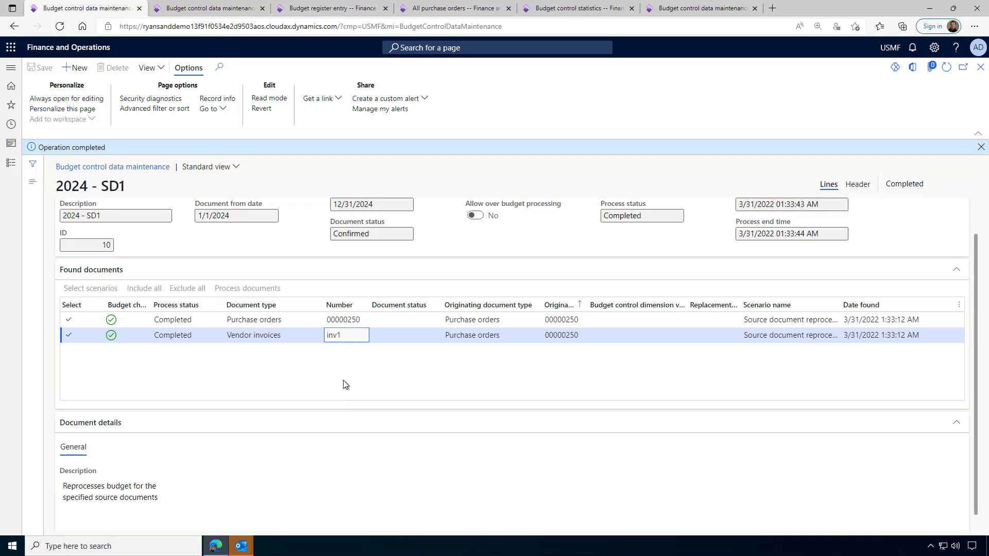
# Confirm the Source document reprocessing provider scenario for the new maintenance record and set its document type to Purchase orders
pyautogui.click(685, 11)
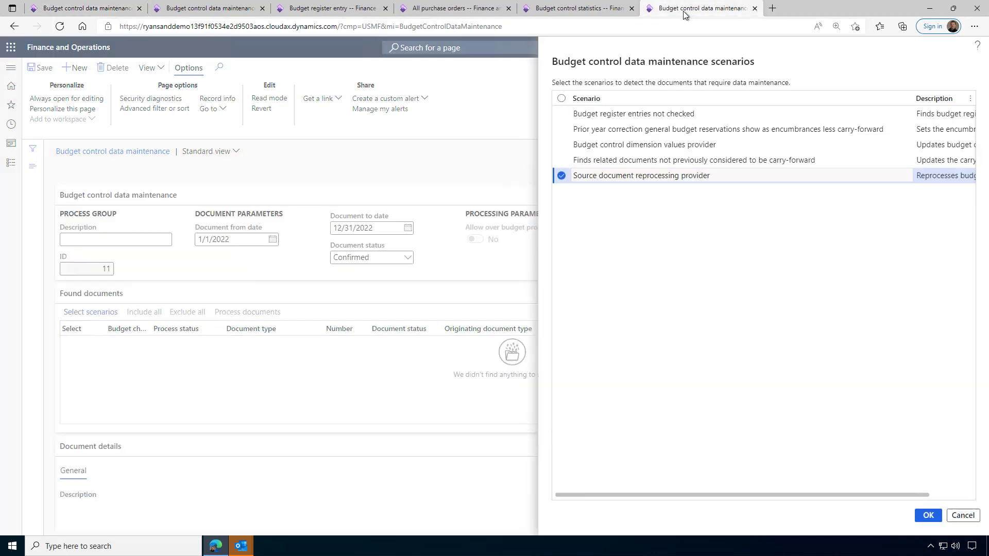
pyautogui.click(926, 516)
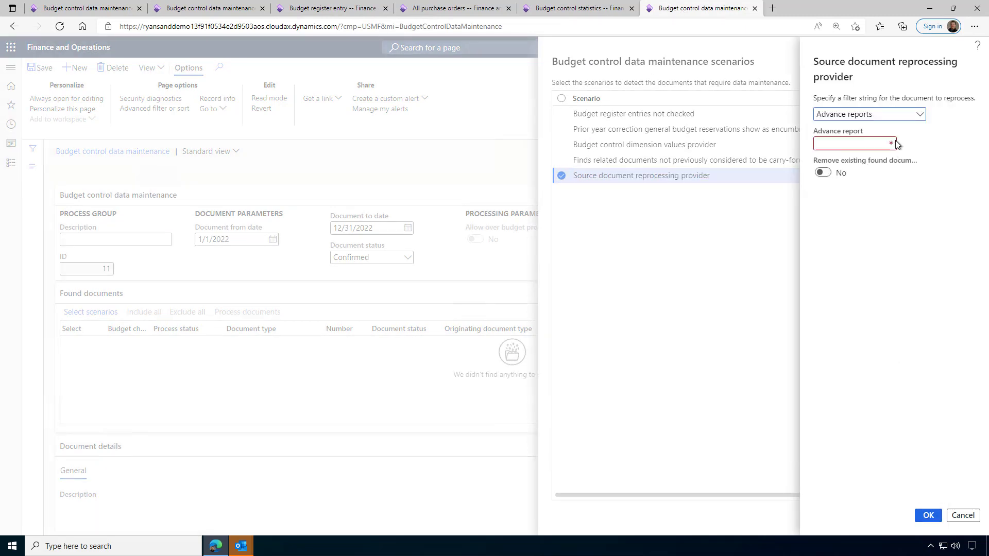
pyautogui.click(909, 115)
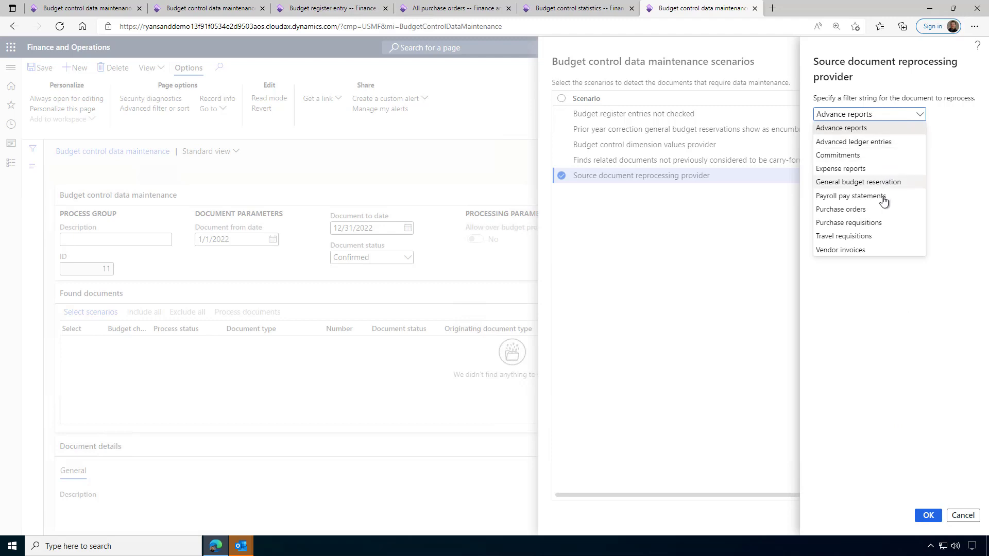
pyautogui.click(857, 210)
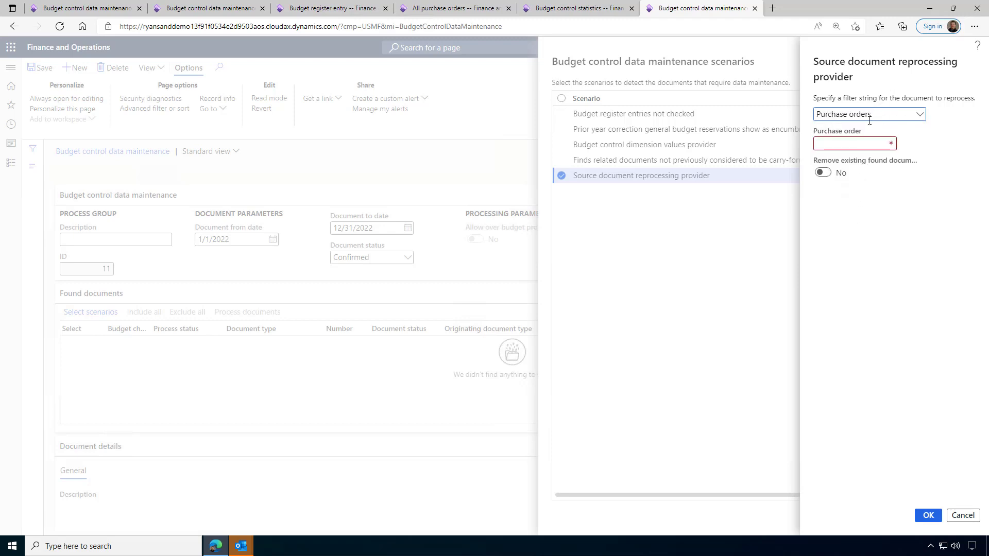
# Copy the purchase order number from the 2024 - SD1 found documents into the reprocessing provider's purchase order filter, and return to 2024 - SD1
pyautogui.click(883, 144)
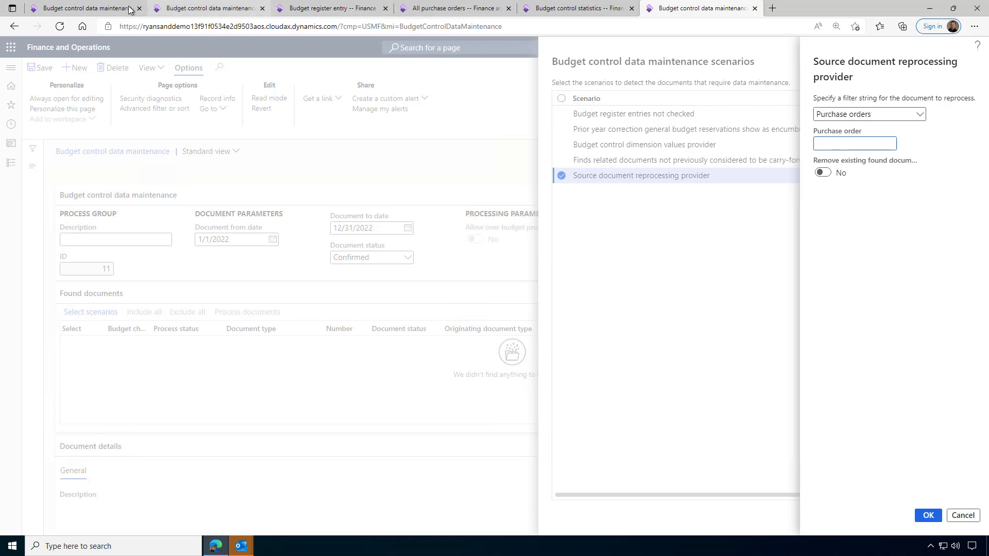
pyautogui.click(82, 9)
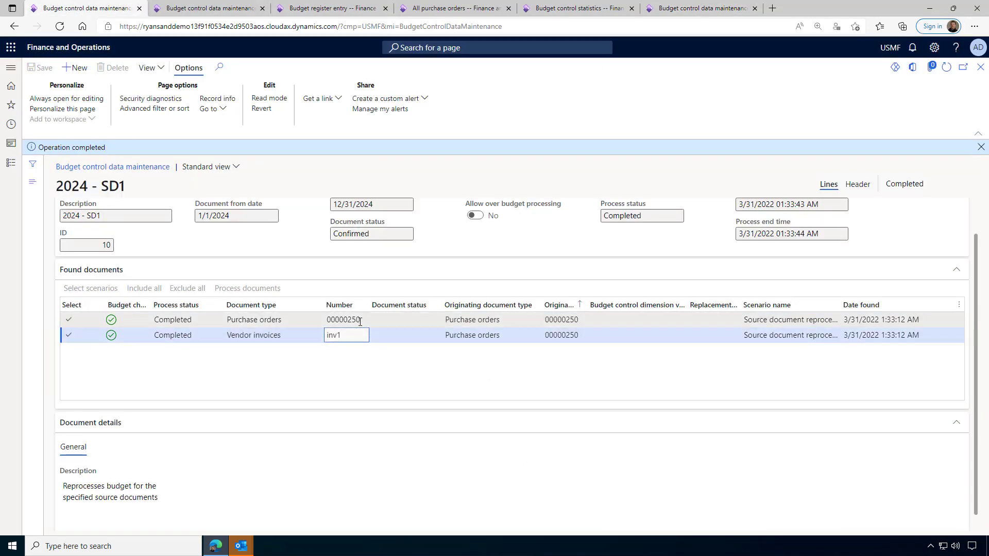
pyautogui.click(335, 320)
pyautogui.rightClick(335, 325)
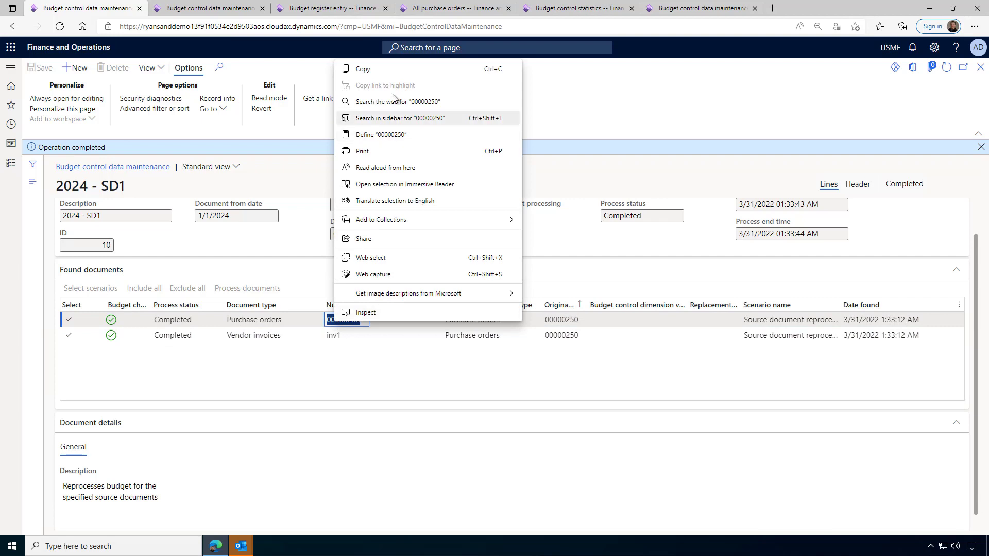
pyautogui.click(396, 74)
pyautogui.click(748, 16)
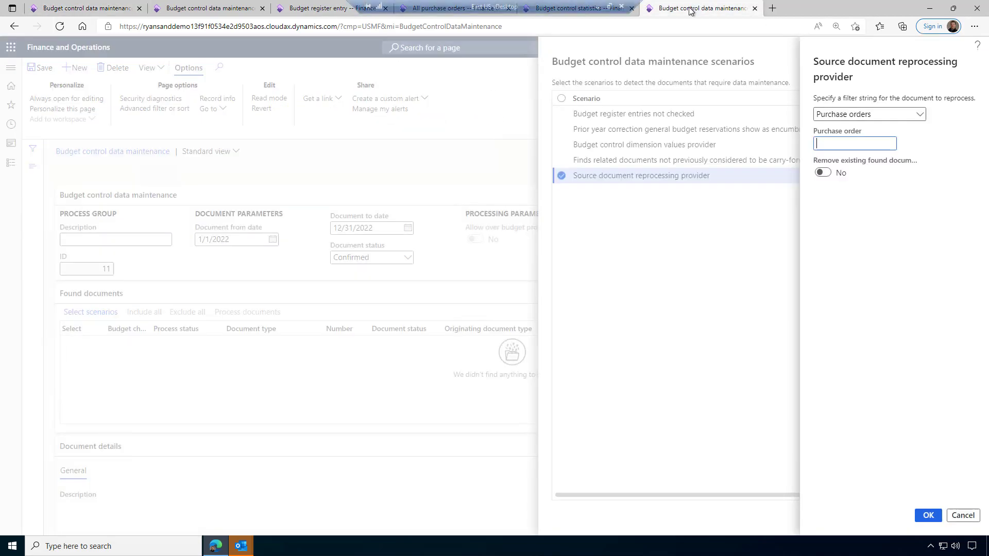
pyautogui.rightClick(850, 144)
pyautogui.click(829, 240)
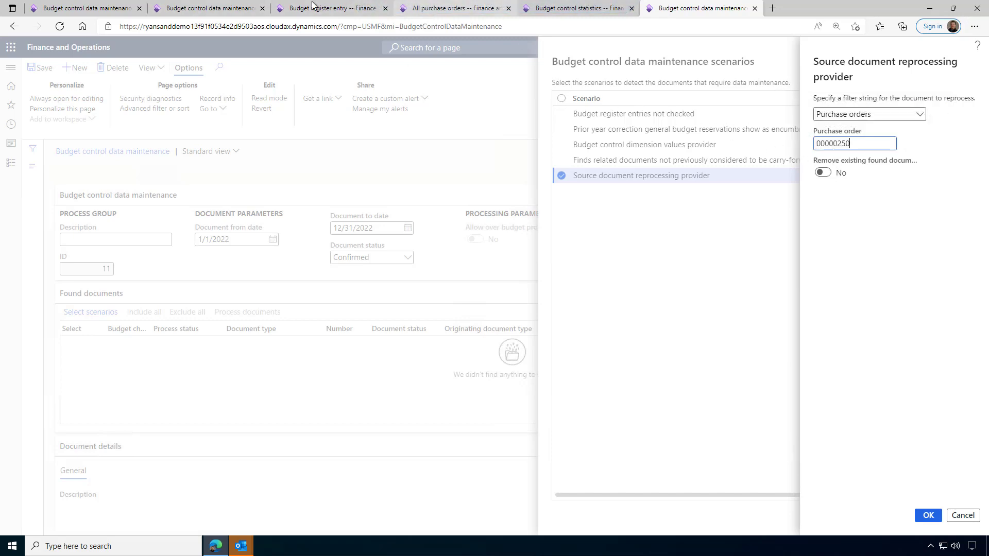
pyautogui.click(98, 8)
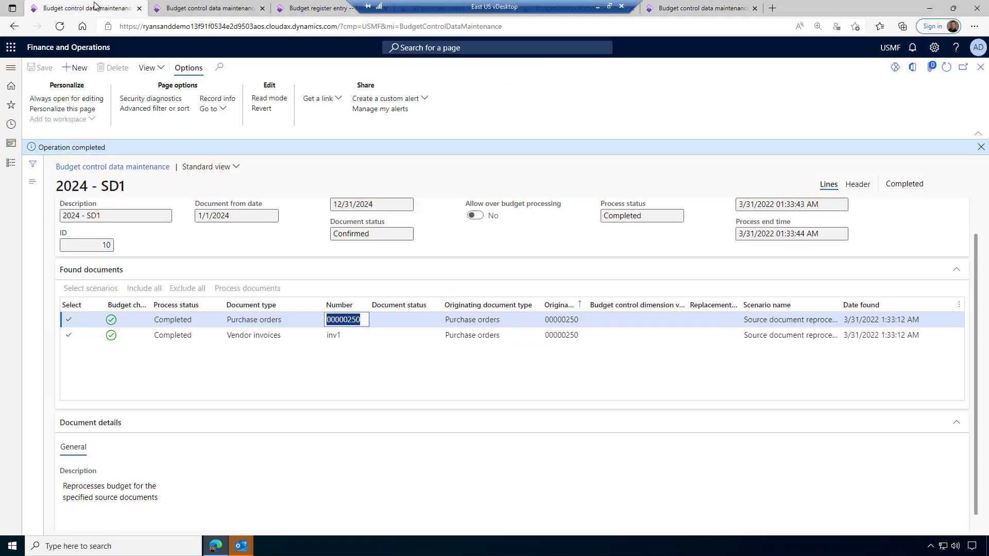